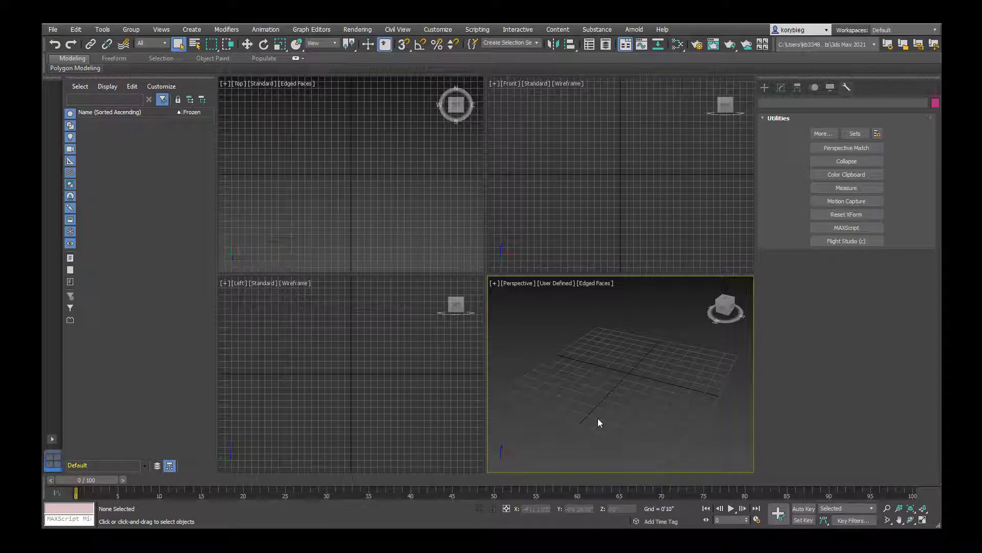
Maximize the Perspective viewport so it fills the whole view area.
{"action": "left_click", "coordinate": [540, 328]}
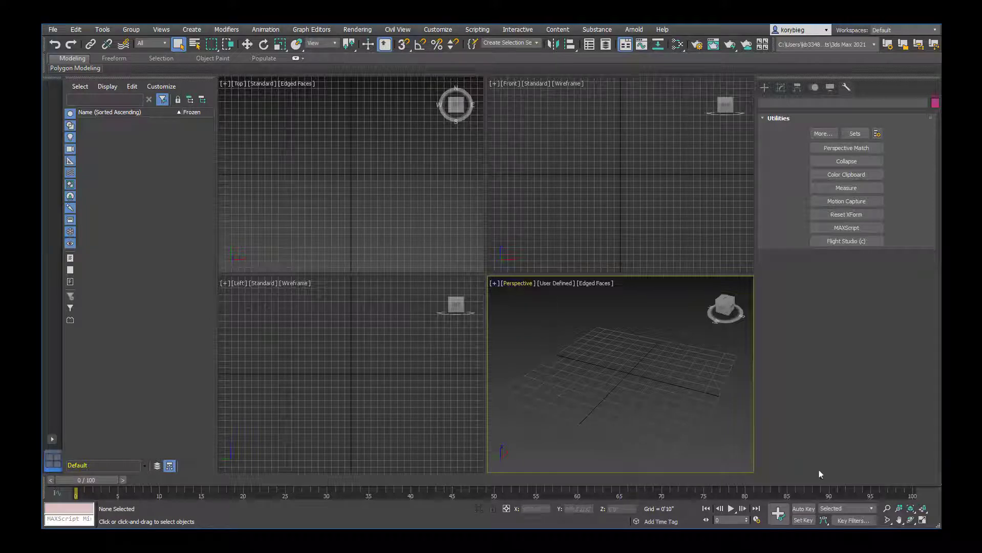
{"action": "left_click", "coordinate": [922, 522]}
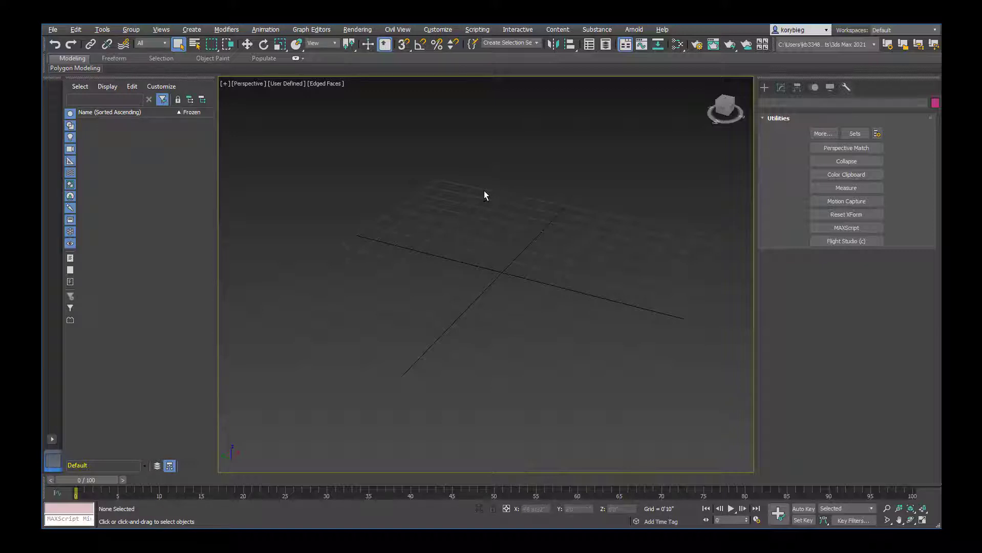
Examine the empty home grid in the Perspective viewport from different angles and distances.
{"action": "middle_click_drag", "start_coordinate": [485, 190], "coordinate": [501, 277], "text": "alt"}
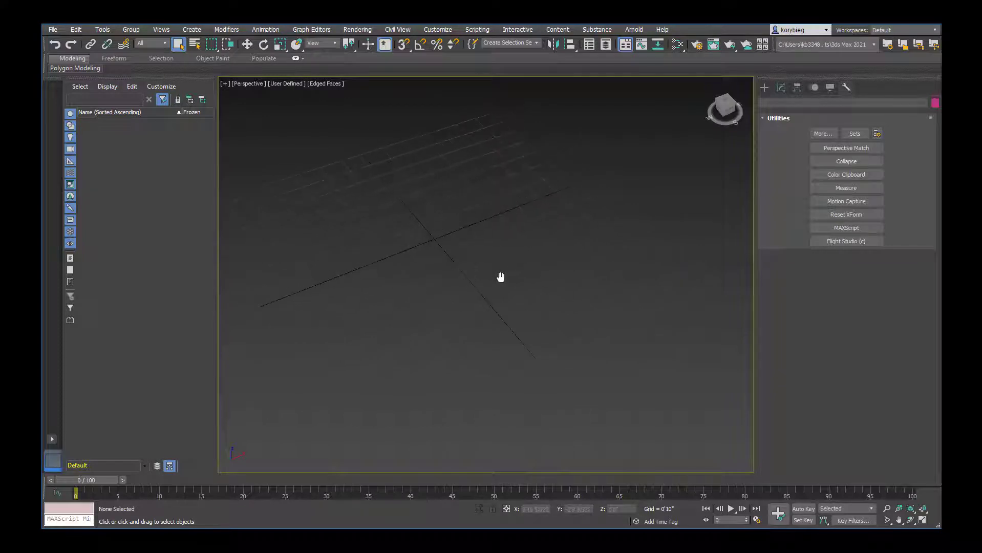
{"action": "scroll", "coordinate": [495, 278], "scroll_direction": "up", "scroll_amount": 6}
{"action": "middle_click_drag", "start_coordinate": [495, 278], "coordinate": [471, 252], "text": "alt"}
{"action": "scroll", "coordinate": [455, 240], "scroll_direction": "up", "scroll_amount": 6}
{"action": "scroll", "coordinate": [455, 239], "scroll_direction": "down", "scroll_amount": 5}
{"action": "scroll", "coordinate": [456, 240], "scroll_direction": "up", "scroll_amount": 3}
{"action": "scroll", "coordinate": [458, 244], "scroll_direction": "down", "scroll_amount": 6}
{"action": "scroll", "coordinate": [455, 242], "scroll_direction": "up", "scroll_amount": 5}
{"action": "scroll", "coordinate": [451, 248], "scroll_direction": "down", "scroll_amount": 3}
{"action": "scroll", "coordinate": [486, 235], "scroll_direction": "up", "scroll_amount": 4}
{"action": "mouse_move", "coordinate": [494, 236]}
{"action": "middle_mouse_down", "text": "alt"}
{"action": "mouse_move", "coordinate": [470, 217]}
{"action": "mouse_move", "coordinate": [503, 224]}
{"action": "middle_mouse_up", "text": "alt"}
Create a box over the centre of the grid, about 3'11" long, 3'9" wide and 2'2" high.
{"action": "left_click", "coordinate": [127, 30]}
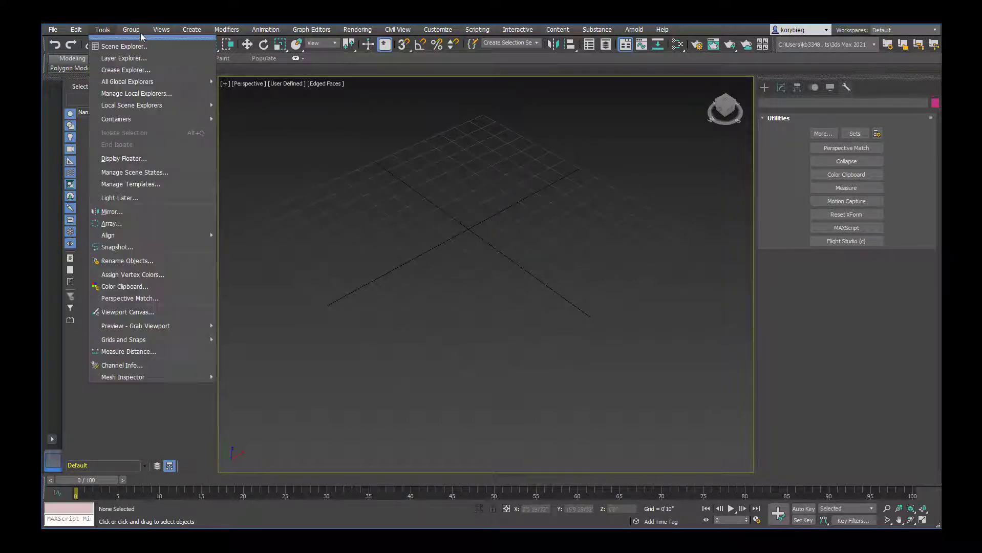
{"action": "left_click", "coordinate": [188, 47]}
{"action": "left_click", "coordinate": [278, 46]}
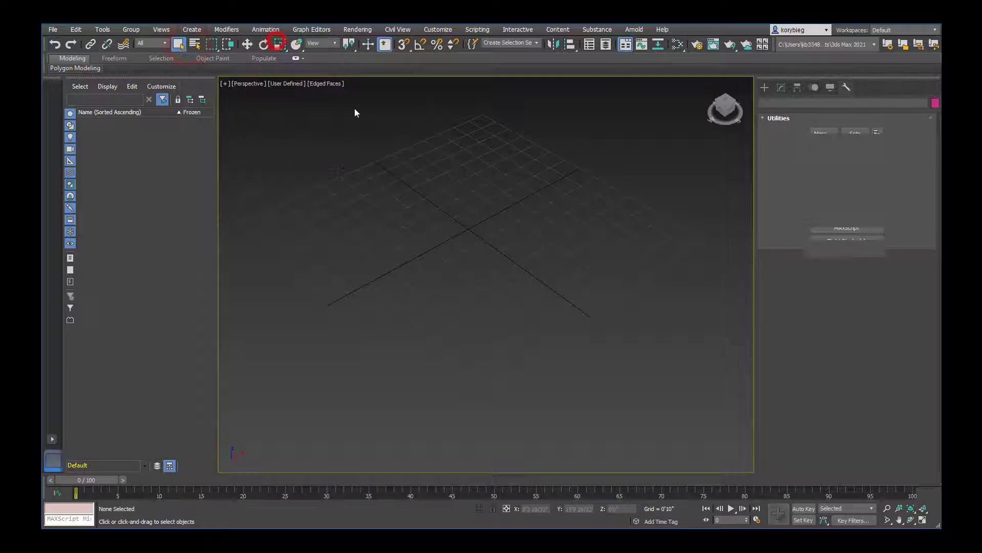
{"action": "left_click_drag", "start_coordinate": [456, 196], "coordinate": [467, 281]}
{"action": "left_click", "coordinate": [469, 228]}
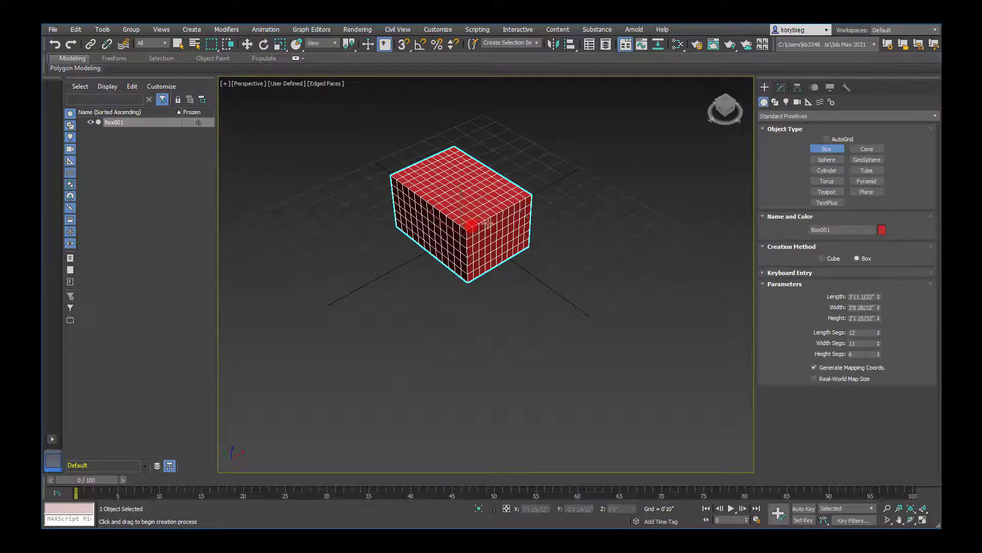
Create two more boxes, a smaller one to the right of the red box and a larger one to its left.
{"action": "left_click_drag", "start_coordinate": [661, 193], "coordinate": [660, 250]}
{"action": "left_click", "coordinate": [649, 204]}
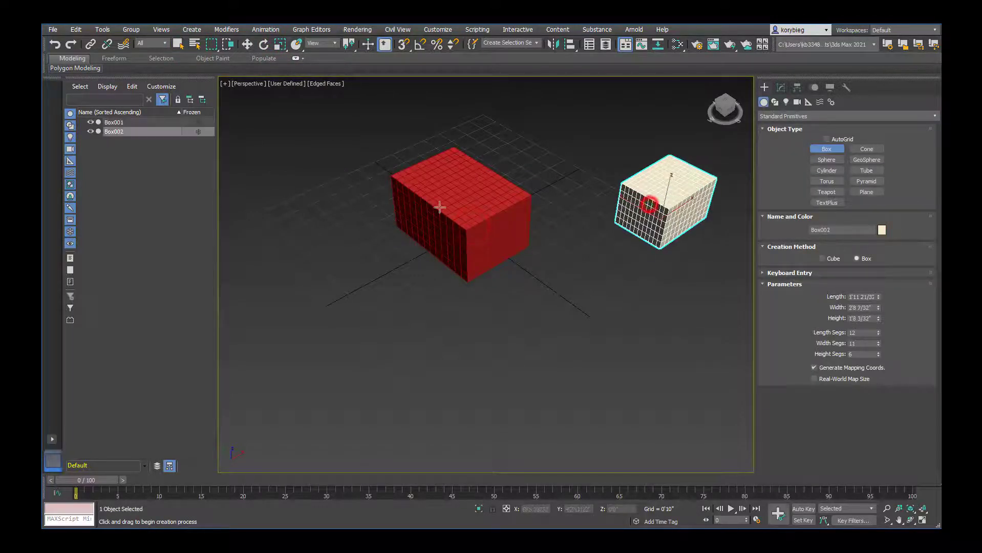
{"action": "mouse_move", "coordinate": [282, 209]}
{"action": "left_mouse_down"}
{"action": "mouse_move", "coordinate": [244, 289]}
{"action": "mouse_move", "coordinate": [274, 208]}
{"action": "left_mouse_up"}
{"action": "left_click", "coordinate": [248, 231]}
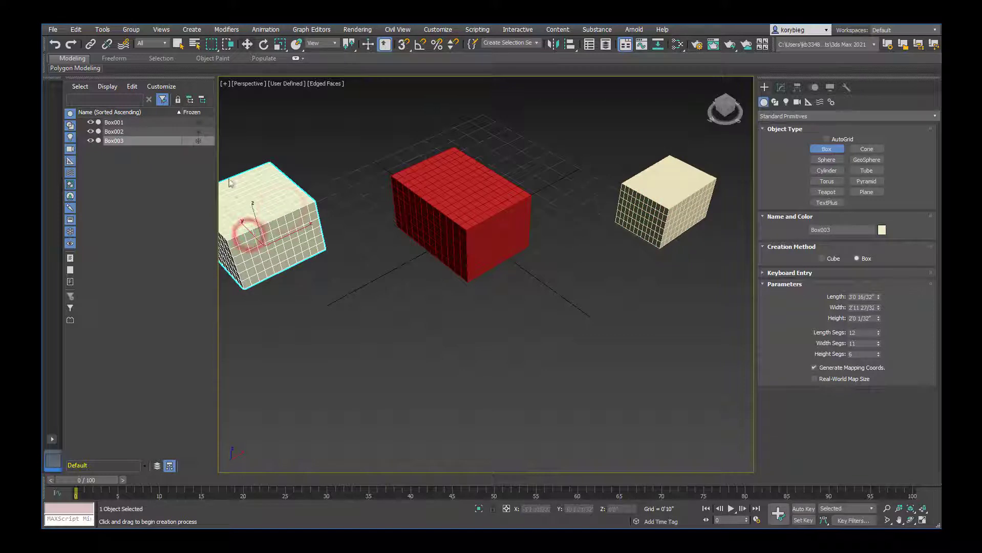
Leave box creation, select the smaller cream box and zoom the view to it, then examine it from another angle.
{"action": "left_click", "coordinate": [178, 44]}
{"action": "left_click", "coordinate": [282, 199]}
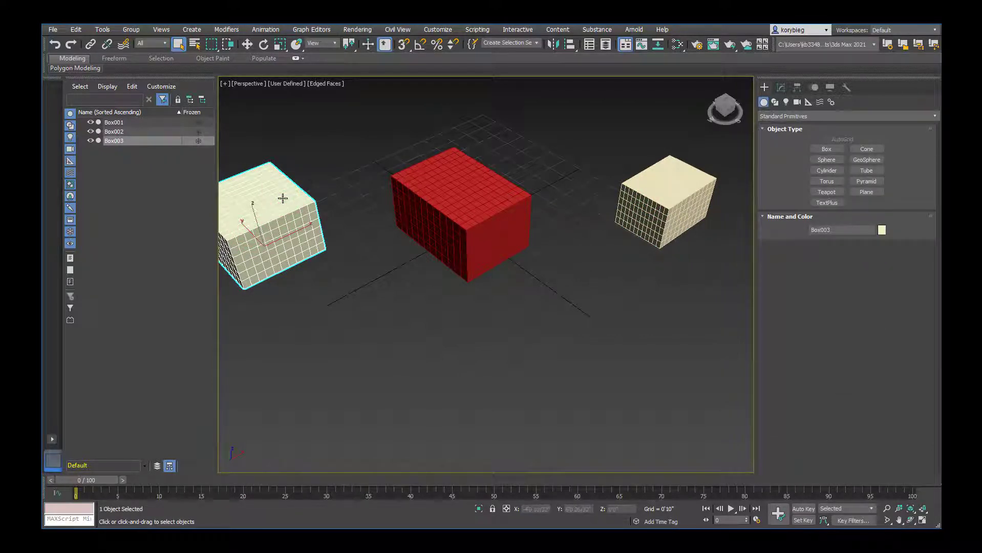
{"action": "left_click", "coordinate": [641, 191]}
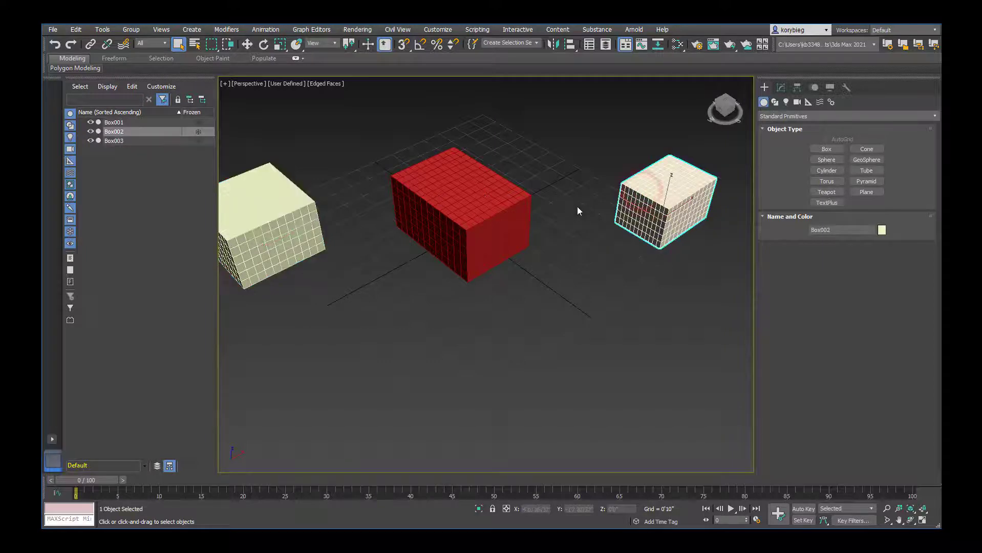
{"action": "key", "text": "z"}
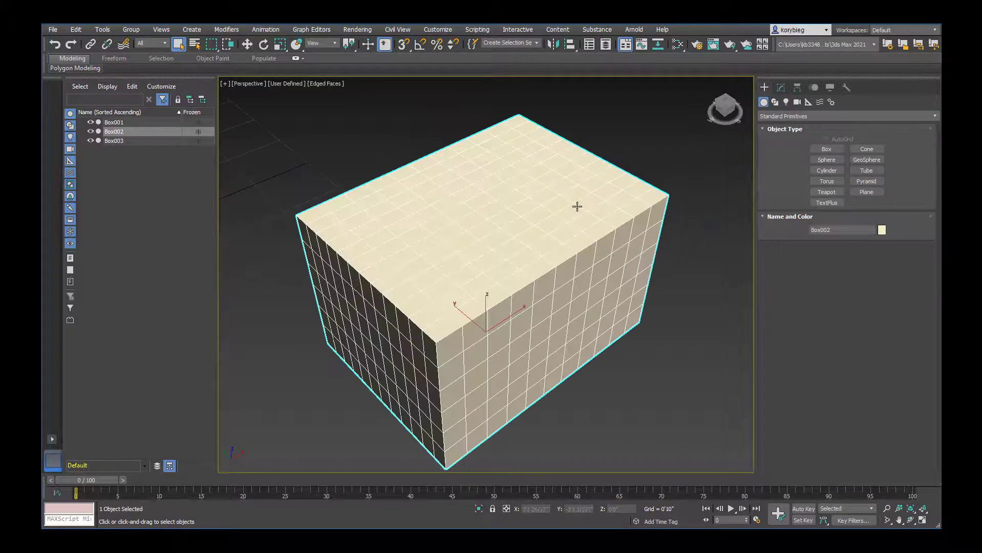
{"action": "middle_click_drag", "start_coordinate": [577, 207], "coordinate": [649, 264], "text": "alt"}
{"action": "scroll", "coordinate": [577, 207], "scroll_direction": "down", "scroll_amount": 5}
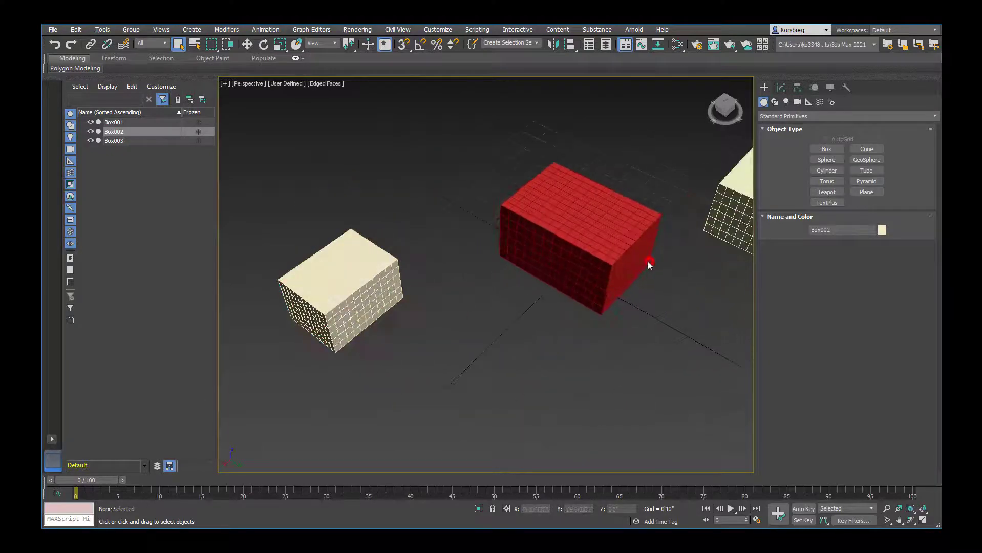
Zoom the view to the red box and then to the larger cream box, selecting each one first.
{"action": "left_click", "coordinate": [621, 259]}
{"action": "key", "text": "z"}
{"action": "scroll", "coordinate": [621, 259], "scroll_direction": "down", "scroll_amount": 5}
{"action": "left_click", "coordinate": [717, 253]}
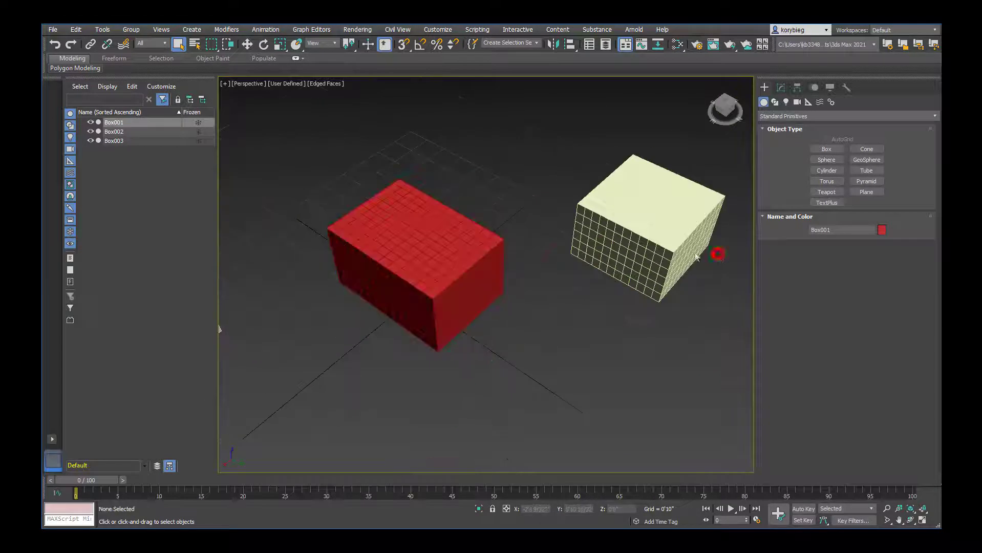
{"action": "left_click", "coordinate": [681, 251]}
{"action": "key", "text": "z"}
{"action": "scroll", "coordinate": [682, 252], "scroll_direction": "down", "scroll_amount": 5}
{"action": "middle_click_drag", "start_coordinate": [682, 252], "coordinate": [457, 291], "text": "alt"}
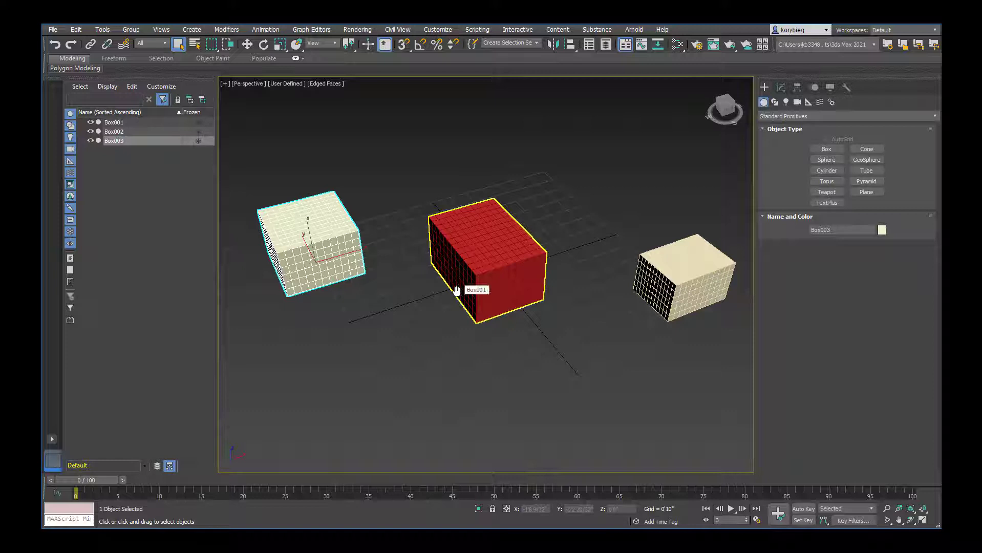
Select the red box together with the larger cream box and hide both.
{"action": "left_click", "coordinate": [413, 300]}
{"action": "left_click", "coordinate": [480, 288]}
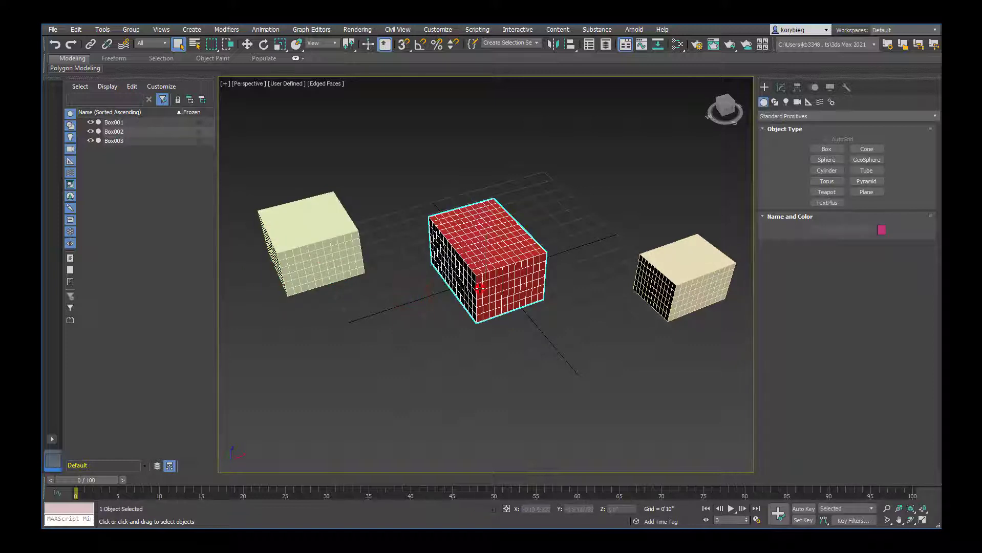
{"action": "left_click", "coordinate": [320, 246], "text": "ctrl"}
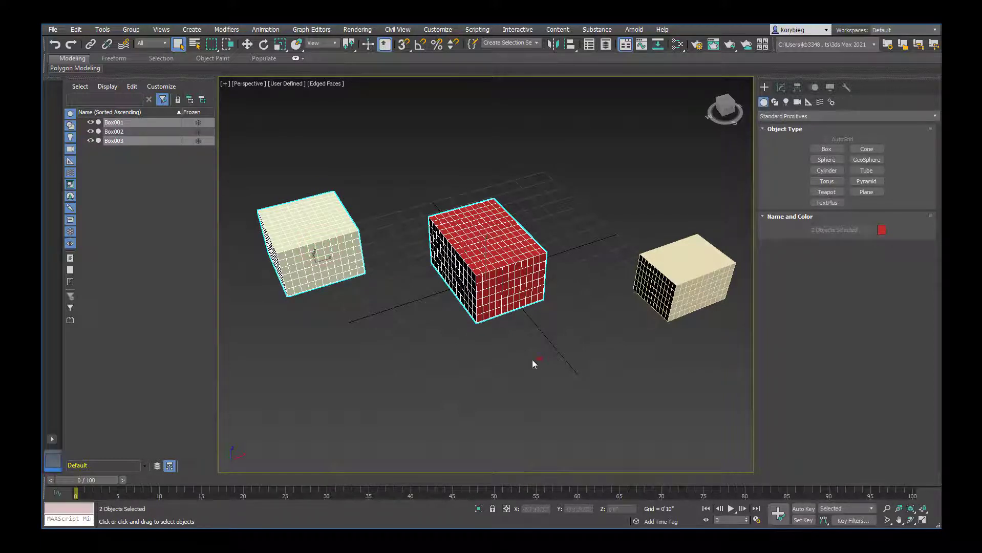
{"action": "left_click_drag", "start_coordinate": [539, 356], "coordinate": [281, 191]}
{"action": "right_click", "coordinate": [384, 220]}
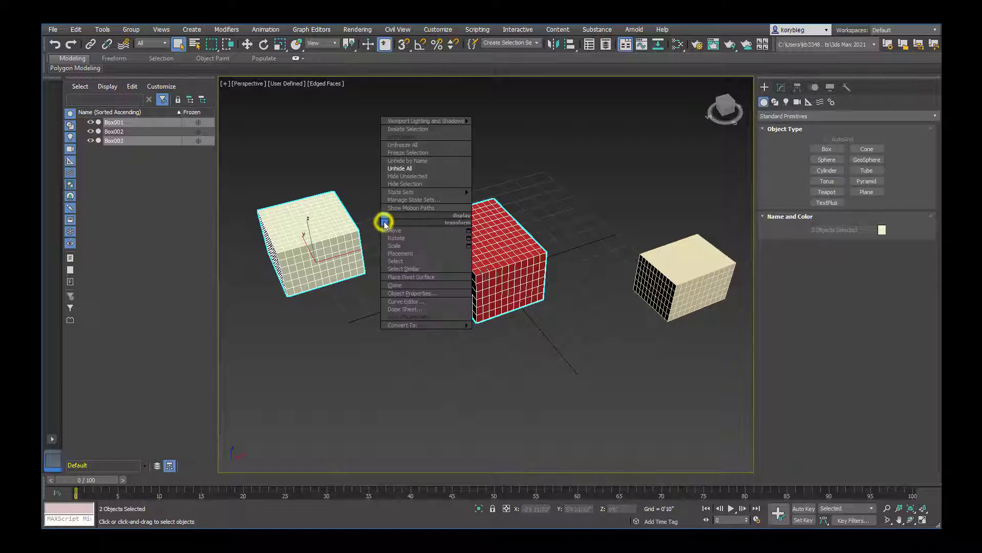
{"action": "left_click", "coordinate": [414, 183]}
Zoom to the smaller cream box, unhide all objects and step the view back to take in all three boxes.
{"action": "left_click", "coordinate": [659, 269]}
{"action": "key", "text": "z"}
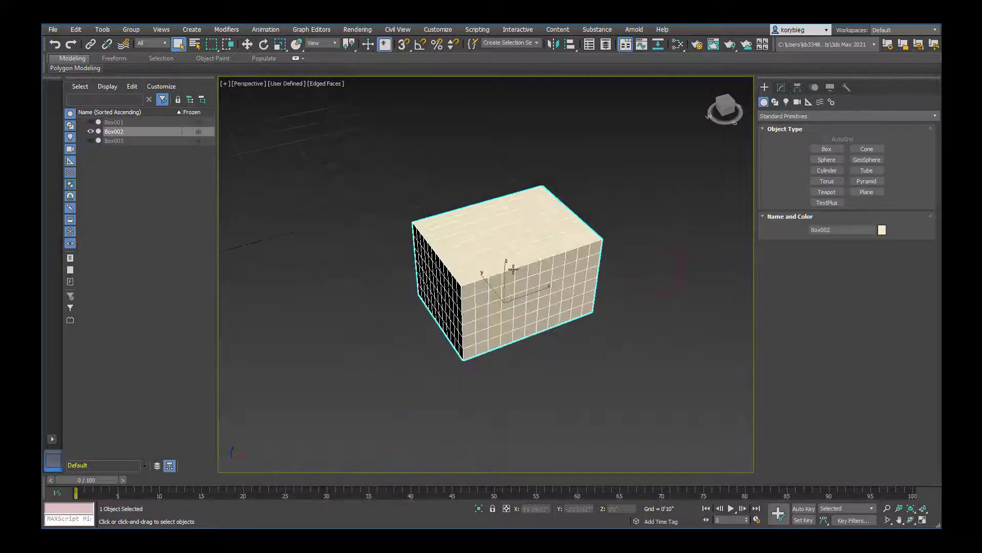
{"action": "right_click", "coordinate": [392, 193]}
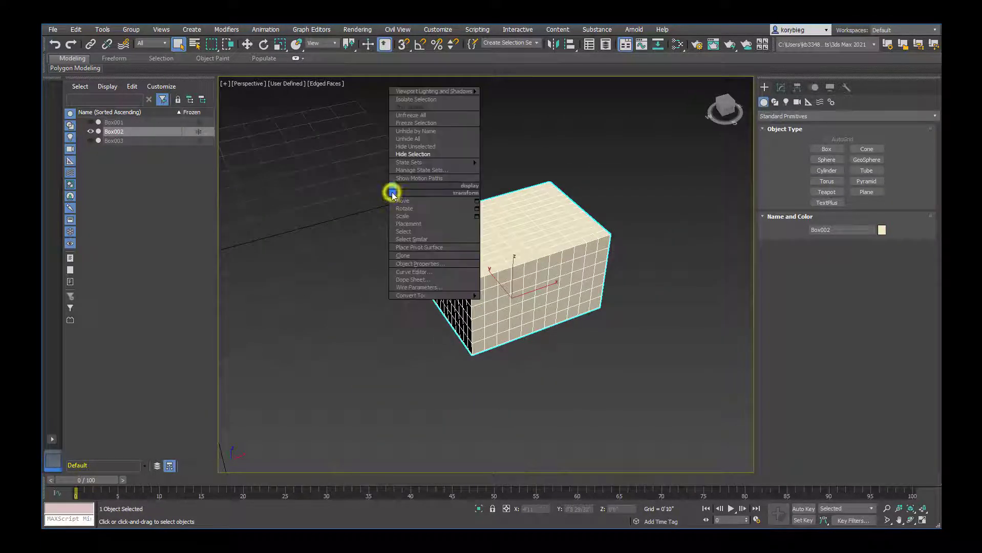
{"action": "left_click", "coordinate": [409, 139]}
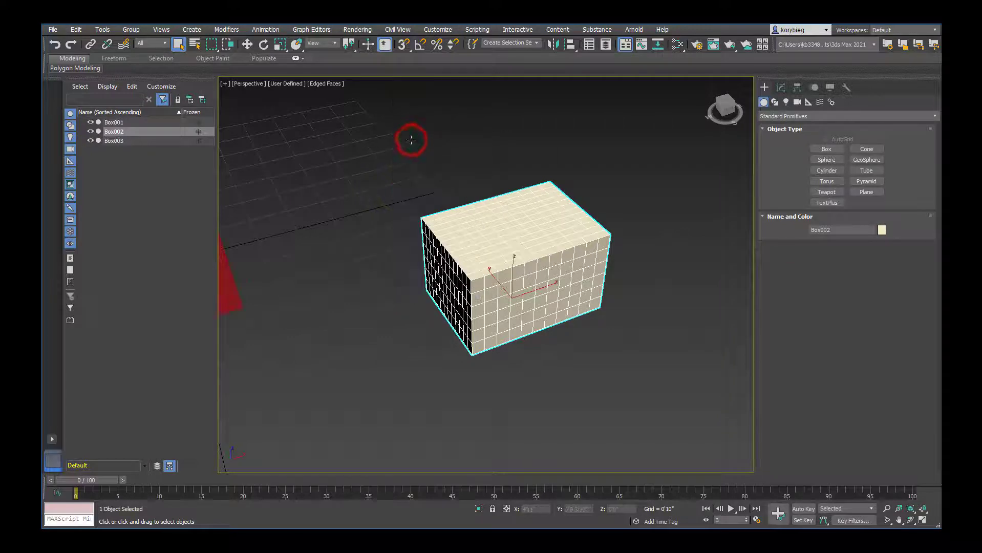
{"action": "key", "text": "shift+z"}
{"action": "key", "text": "shift+z"}
{"action": "key", "text": "shift+z"}
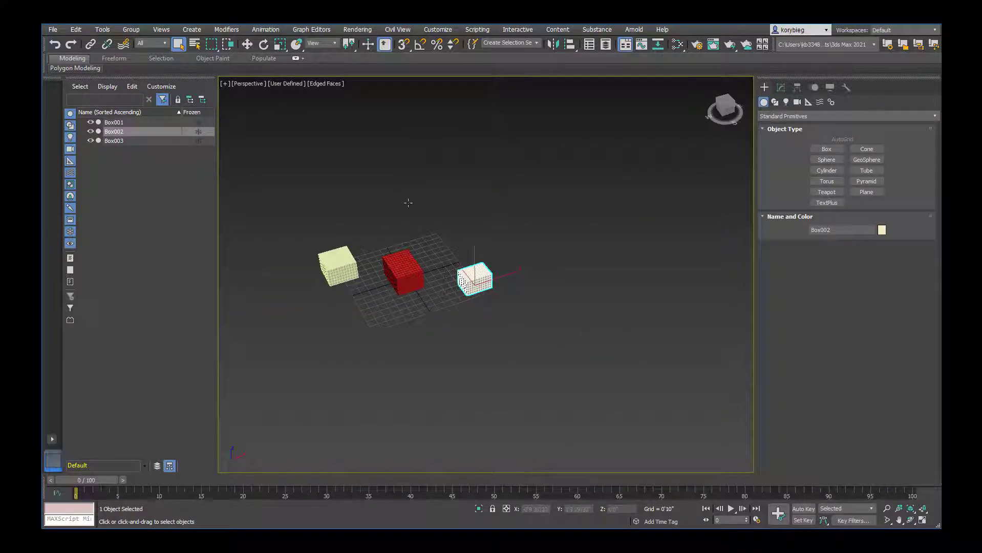
Hide every object except the red box, then unhide all objects again.
{"action": "left_click", "coordinate": [404, 267]}
{"action": "right_click", "coordinate": [405, 265]}
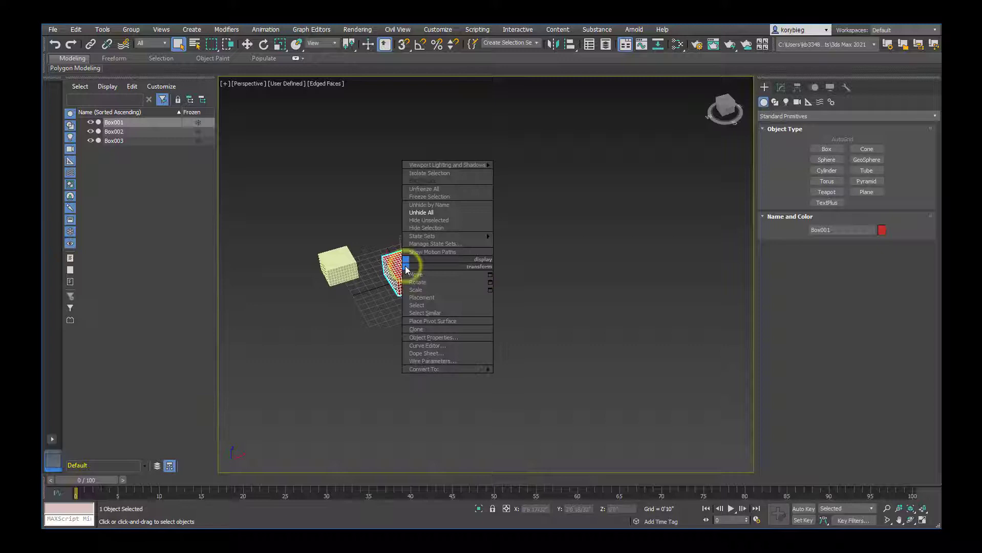
{"action": "left_click", "coordinate": [428, 221]}
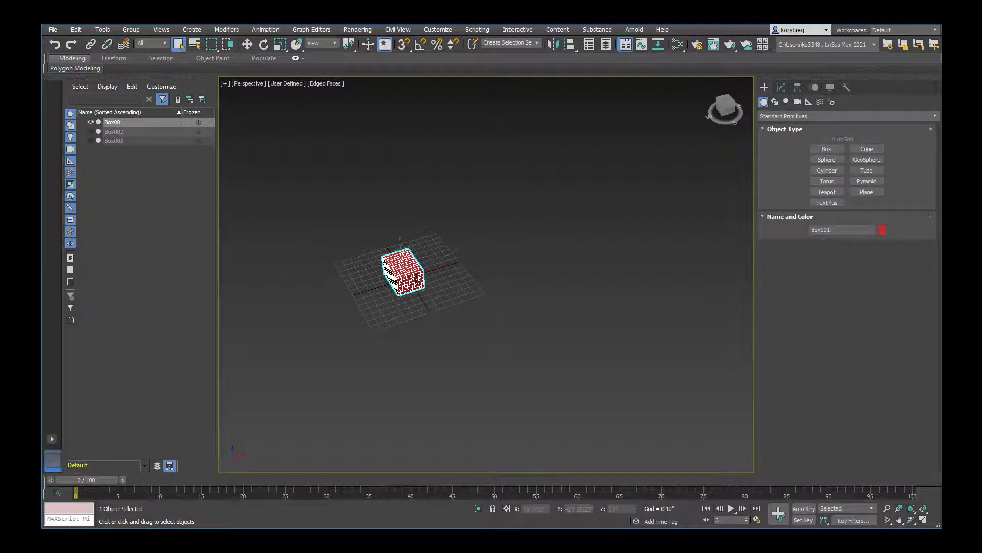
{"action": "right_click", "coordinate": [454, 275]}
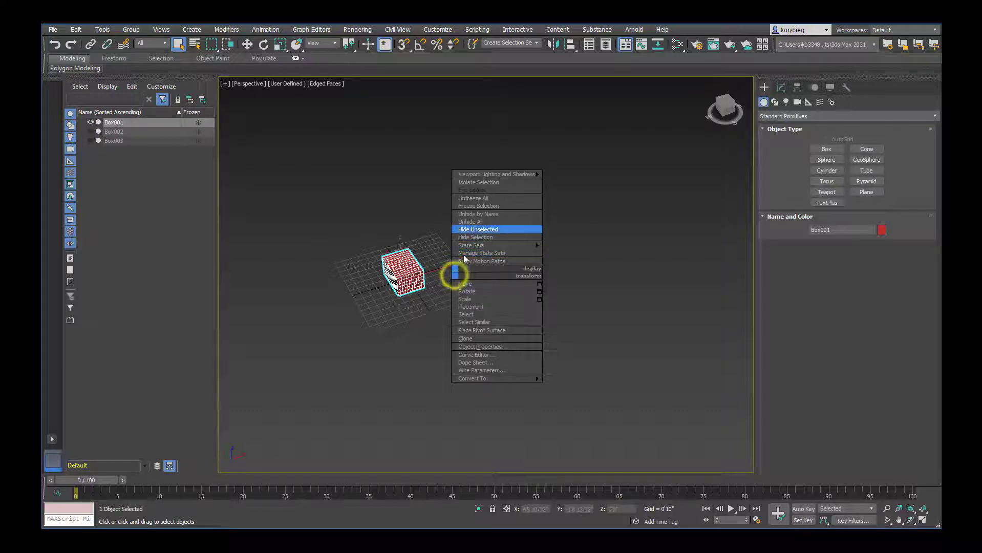
{"action": "left_click", "coordinate": [476, 224]}
Select the red box and the larger cream box together and hide the unselected box.
{"action": "scroll", "coordinate": [380, 275], "scroll_direction": "up", "scroll_amount": 5}
{"action": "scroll", "coordinate": [380, 274], "scroll_direction": "down", "scroll_amount": 3}
{"action": "left_click_drag", "start_coordinate": [445, 339], "coordinate": [294, 223]}
{"action": "middle_click_drag", "start_coordinate": [319, 248], "coordinate": [337, 252]}
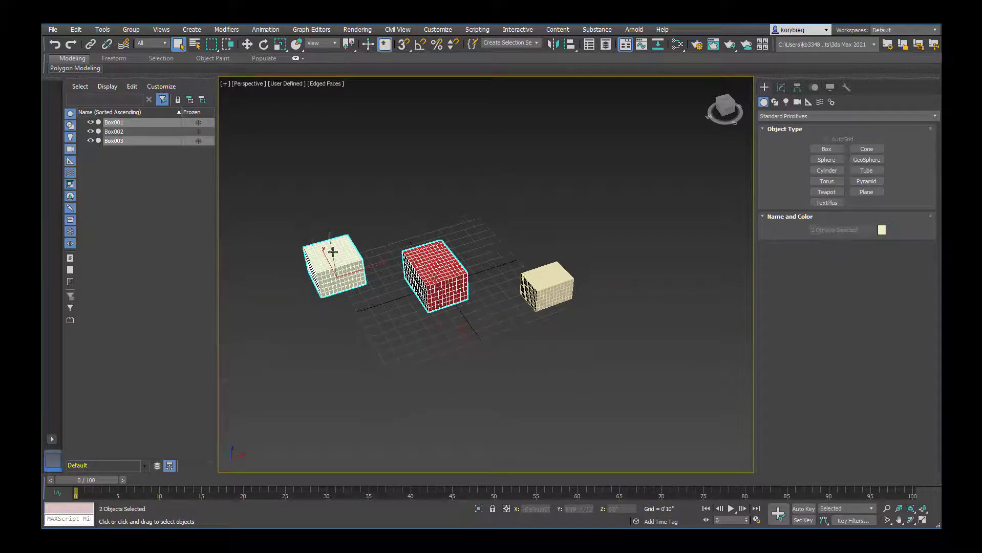
{"action": "right_click", "coordinate": [402, 236]}
{"action": "left_click", "coordinate": [425, 186]}
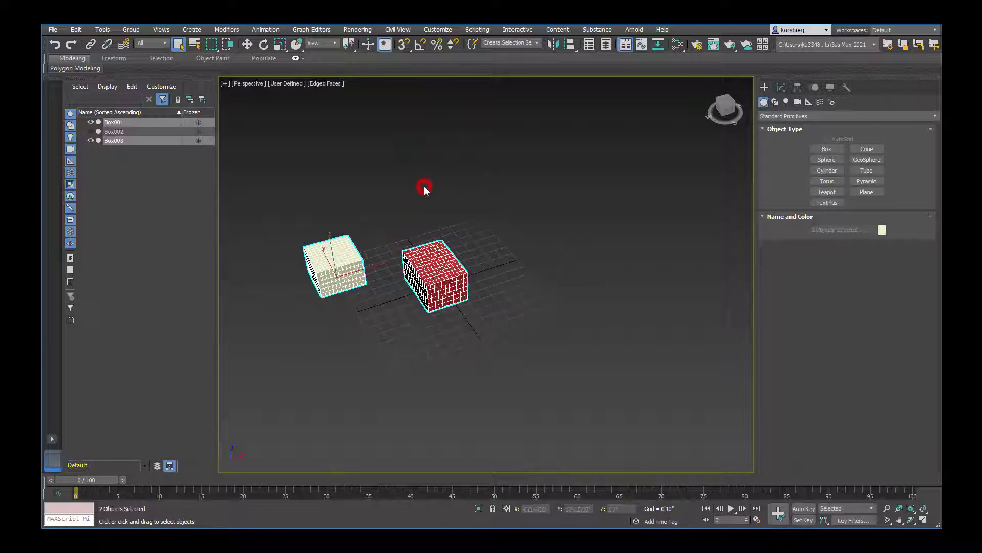
Isolate the red box and examine it from another angle.
{"action": "left_click", "coordinate": [433, 255]}
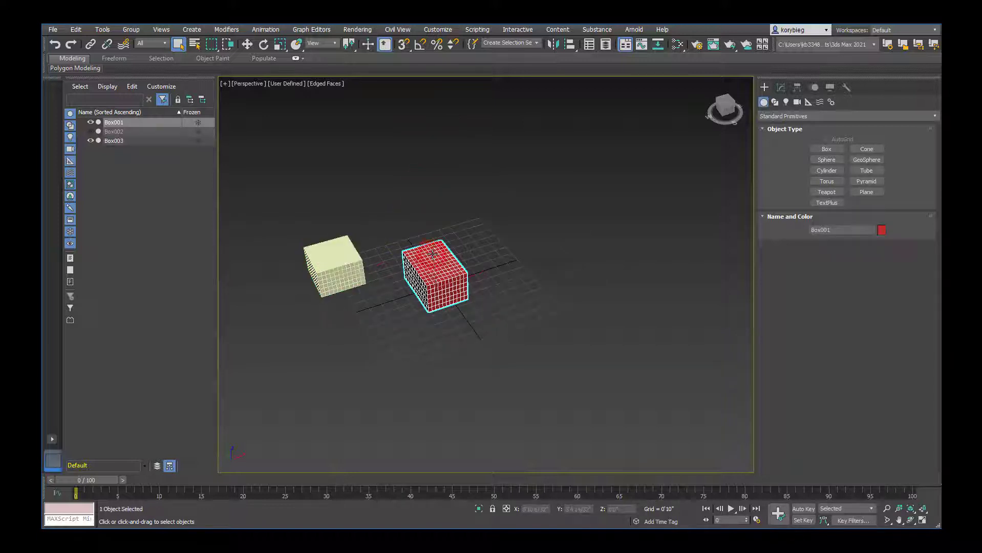
{"action": "left_click", "coordinate": [349, 267]}
{"action": "left_click", "coordinate": [412, 271]}
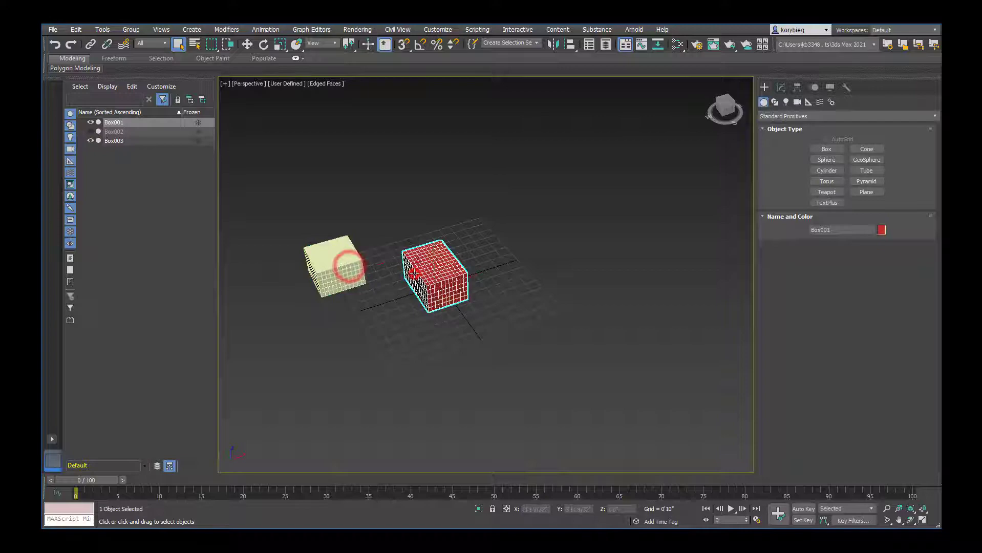
{"action": "right_click", "coordinate": [422, 271]}
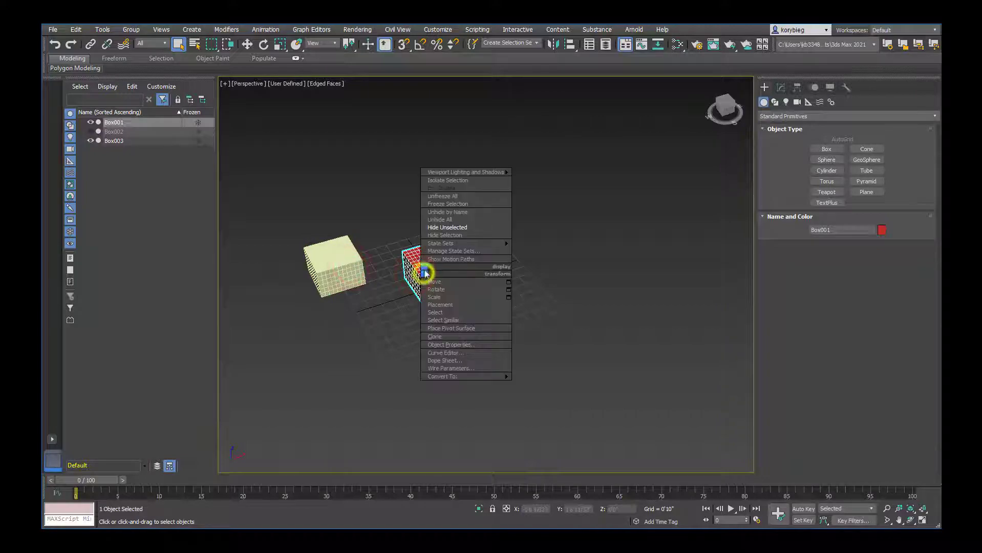
{"action": "left_click", "coordinate": [444, 180]}
{"action": "middle_click_drag", "start_coordinate": [444, 181], "coordinate": [490, 259], "text": "alt"}
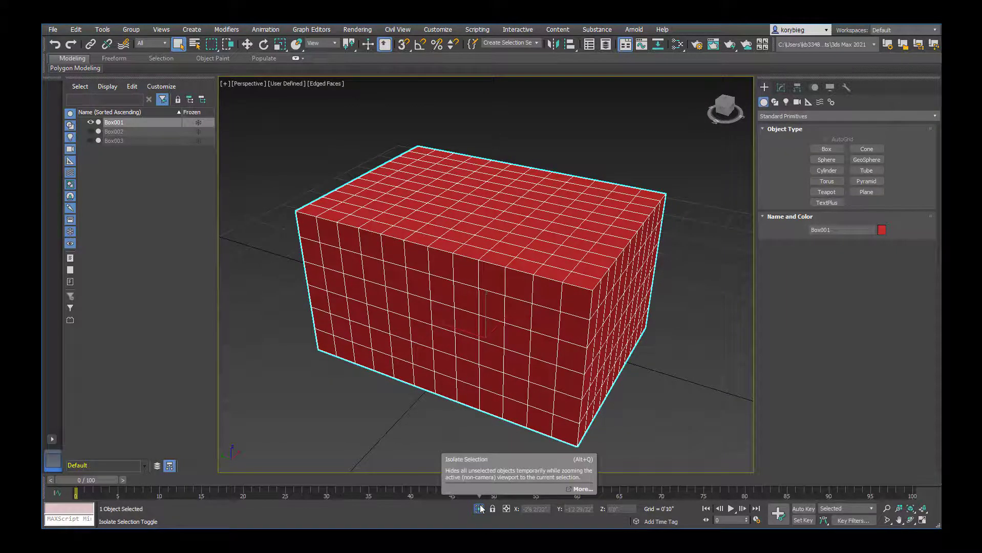
End the isolation of the red box and undo the latest view changes.
{"action": "right_click", "coordinate": [444, 220]}
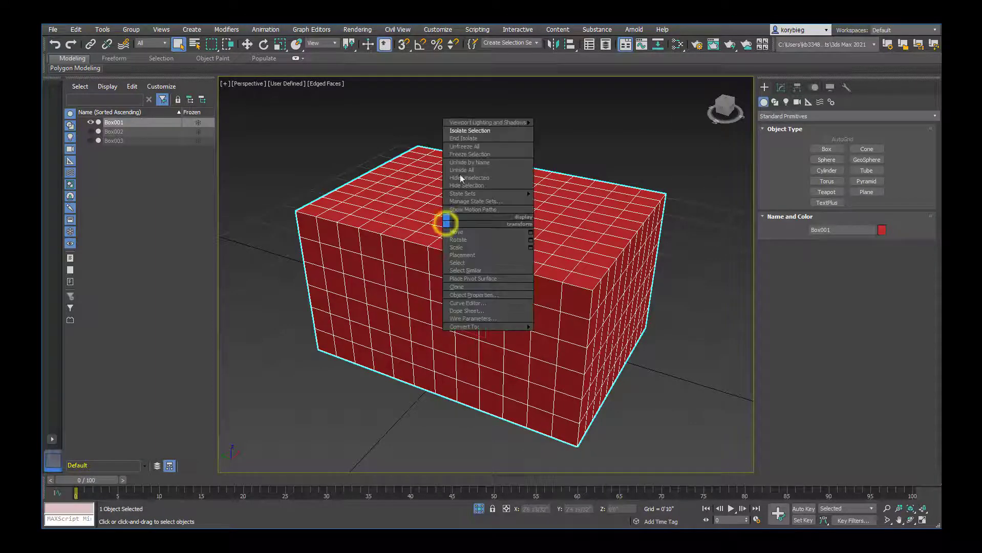
{"action": "left_click", "coordinate": [469, 138]}
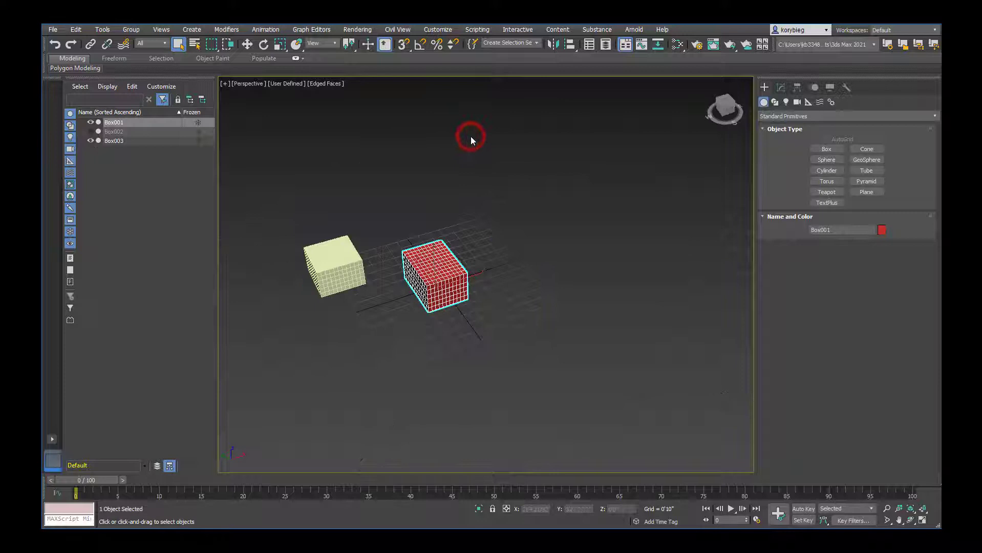
{"action": "scroll", "coordinate": [387, 270], "scroll_direction": "up", "scroll_amount": 2}
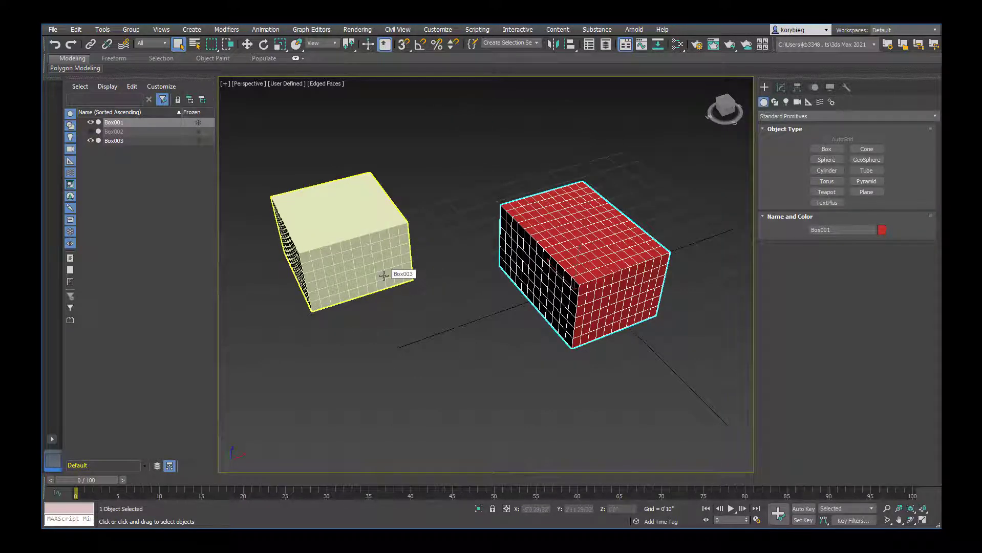
{"action": "middle_click_drag", "start_coordinate": [438, 274], "coordinate": [453, 273]}
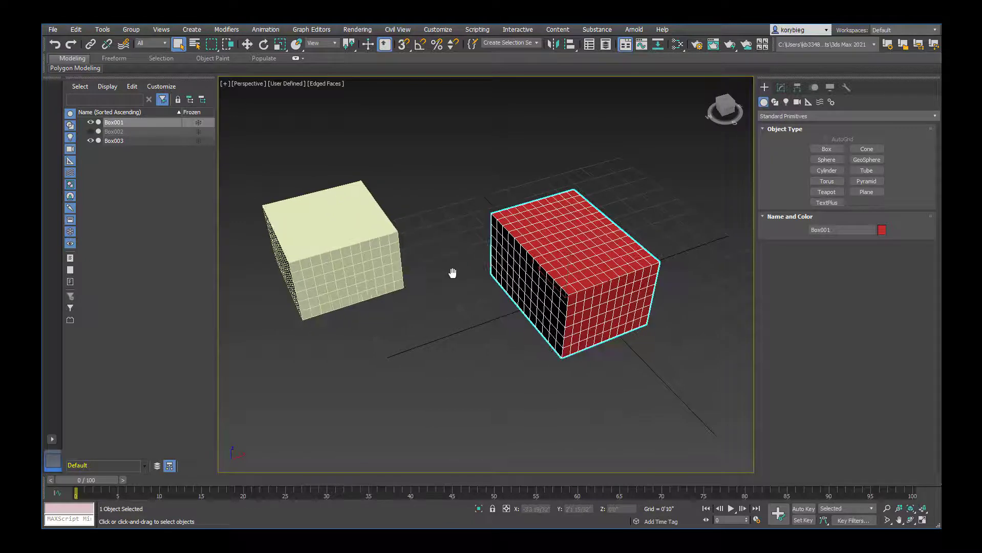
{"action": "key", "text": "shift+z"}
{"action": "key", "text": "shift+z"}
{"action": "key", "text": "shift+z"}
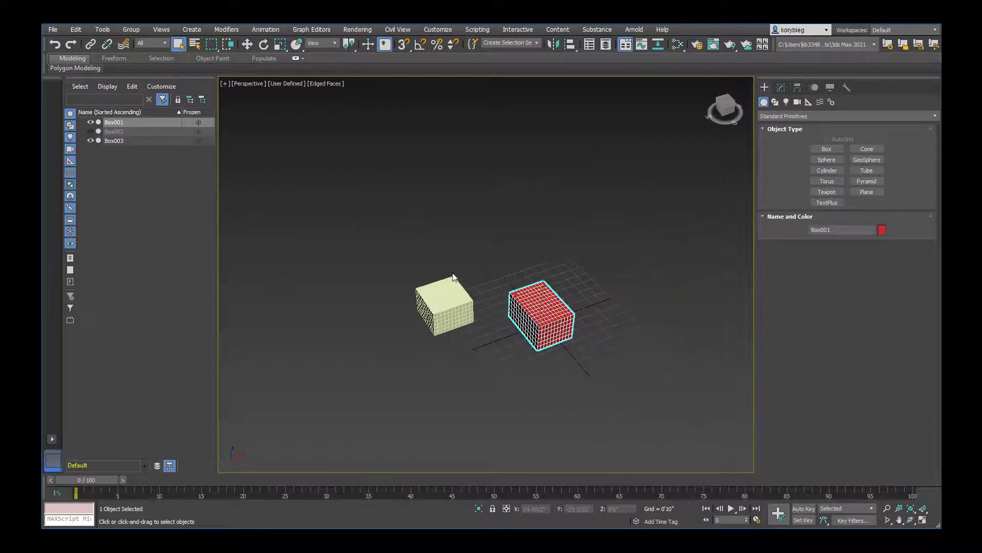
Unhide all objects in the scene and clear the selection.
{"action": "scroll", "coordinate": [445, 258], "scroll_direction": "up", "scroll_amount": 3}
{"action": "scroll", "coordinate": [435, 238], "scroll_direction": "down", "scroll_amount": 2}
{"action": "right_click", "coordinate": [434, 237]}
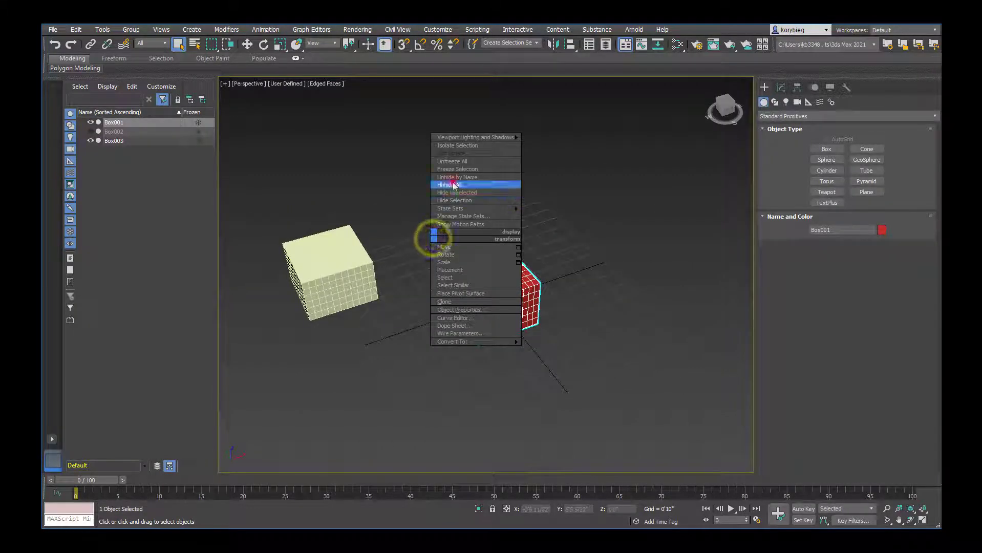
{"action": "left_click", "coordinate": [454, 185]}
{"action": "left_click", "coordinate": [648, 302]}
{"action": "left_click", "coordinate": [490, 310]}
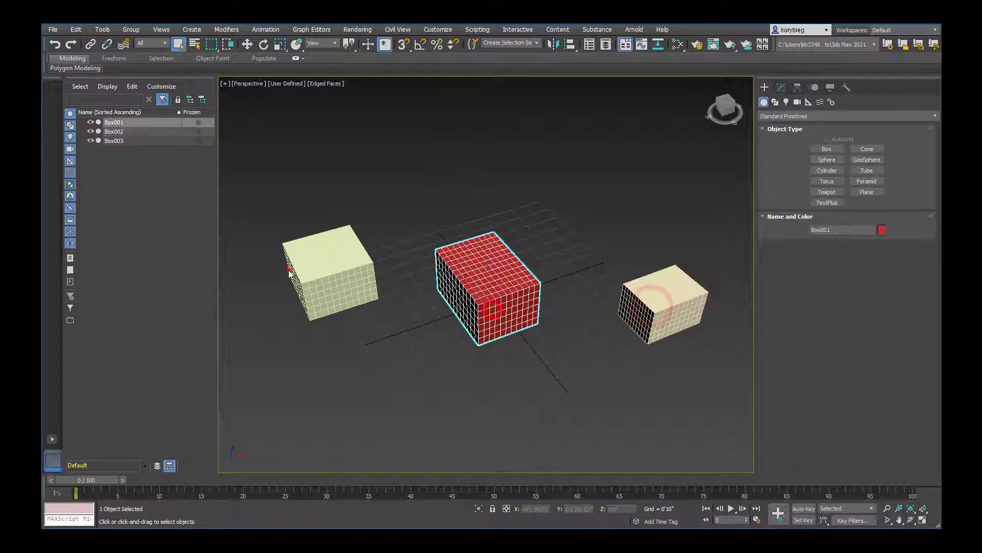
{"action": "left_click", "coordinate": [289, 273]}
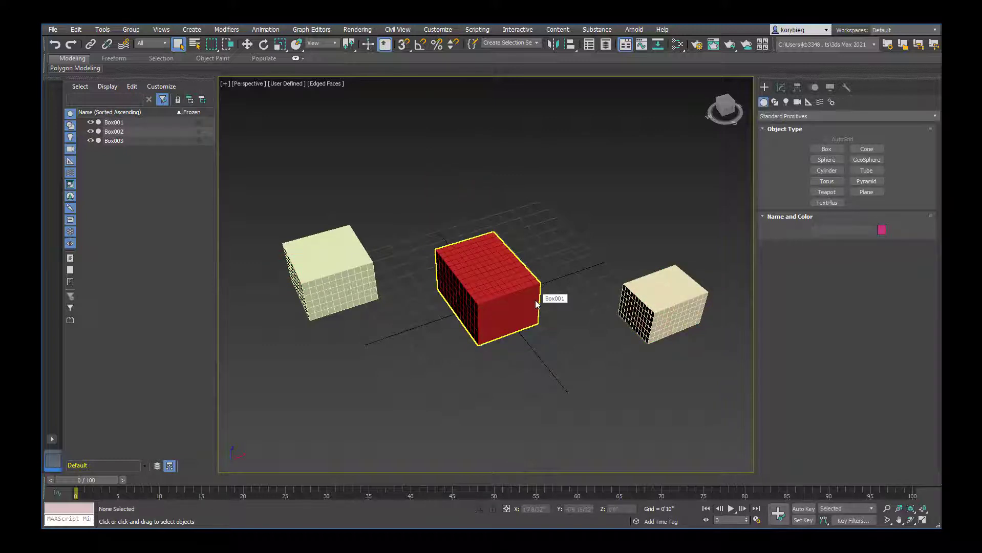
Select the larger cream box beside the red box, viewing the scene from slightly higher up.
{"action": "middle_click_drag", "start_coordinate": [535, 300], "coordinate": [444, 293], "text": "alt"}
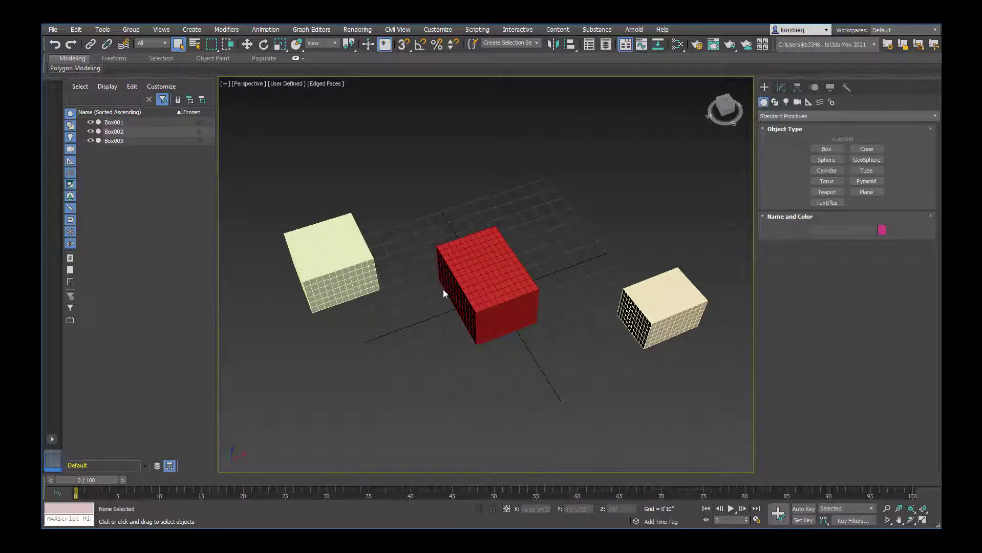
{"action": "left_click", "coordinate": [495, 298]}
{"action": "left_click", "coordinate": [353, 267]}
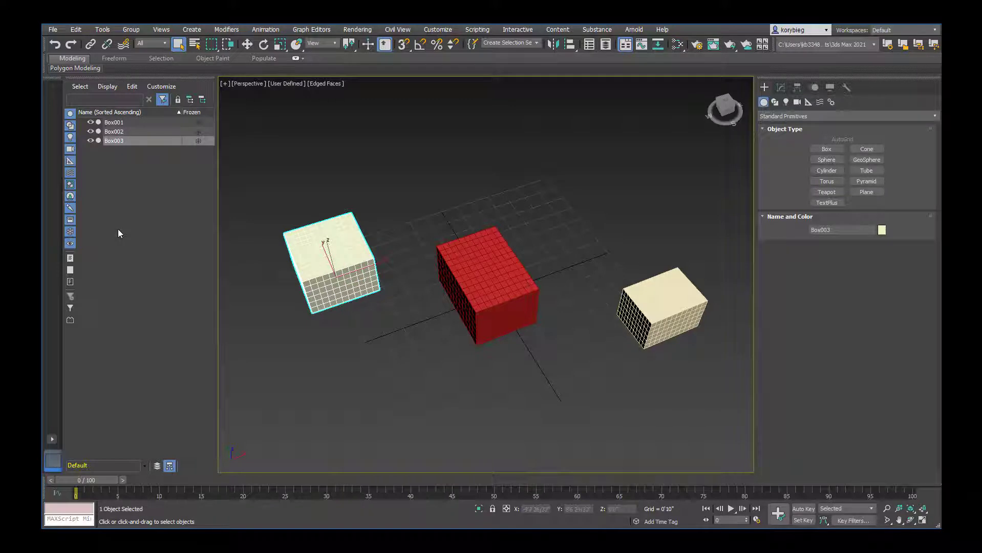
{"action": "scroll", "coordinate": [117, 229], "scroll_direction": "up", "scroll_amount": 3}
{"action": "scroll", "coordinate": [144, 230], "scroll_direction": "down", "scroll_amount": 3}
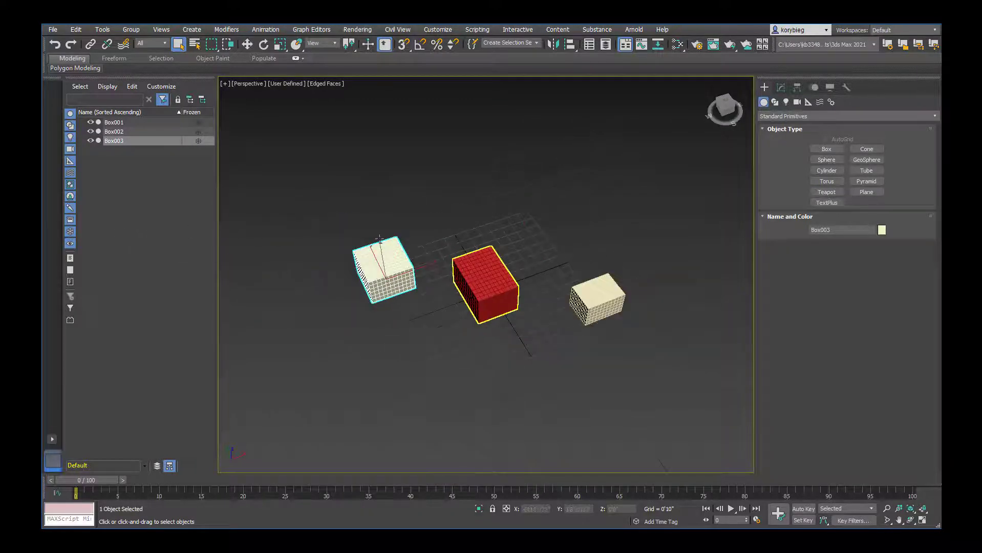
{"action": "right_click", "coordinate": [437, 241]}
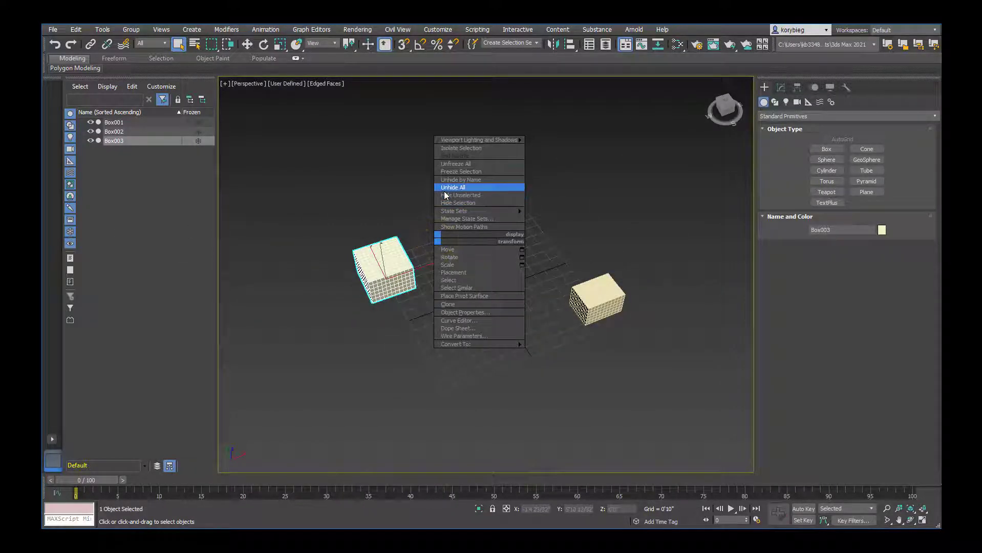
{"action": "left_click", "coordinate": [405, 187]}
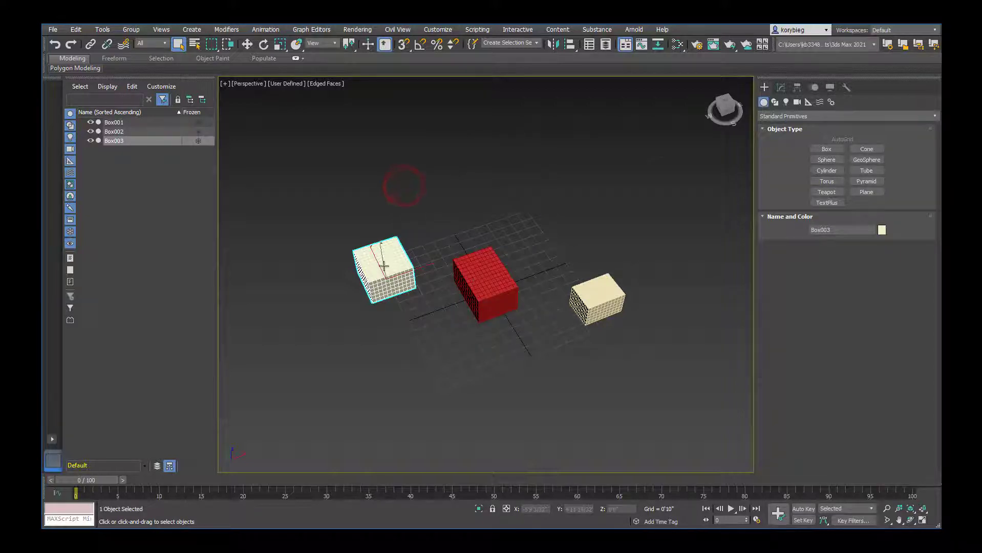
Zoom in on the larger cream box and the red box and rotate the view around them with the Orbit tool.
{"action": "scroll", "coordinate": [383, 269], "scroll_direction": "up", "scroll_amount": 4}
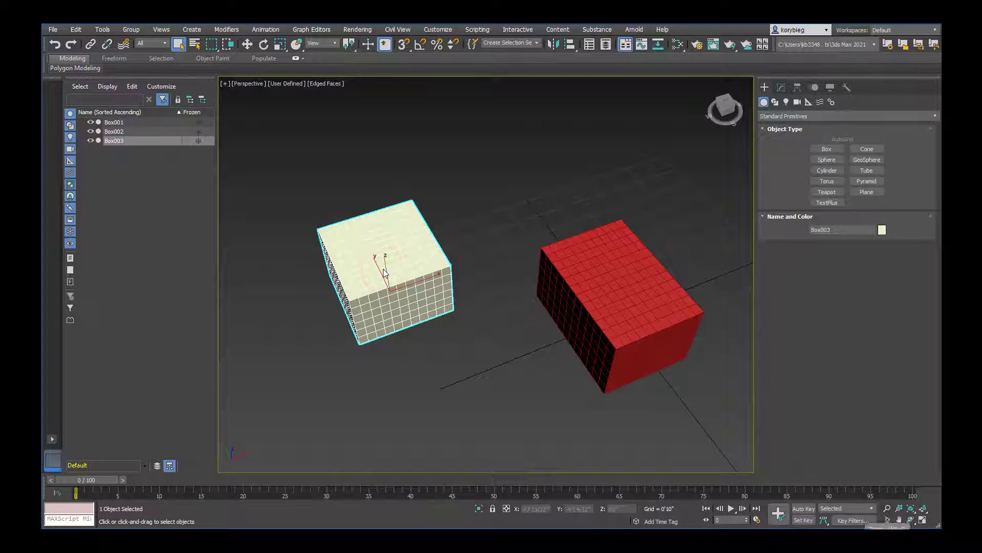
{"action": "mouse_move", "coordinate": [548, 310]}
{"action": "middle_mouse_down"}
{"action": "mouse_move", "coordinate": [528, 304]}
{"action": "mouse_move", "coordinate": [597, 343]}
{"action": "mouse_move", "coordinate": [533, 303]}
{"action": "middle_mouse_up"}
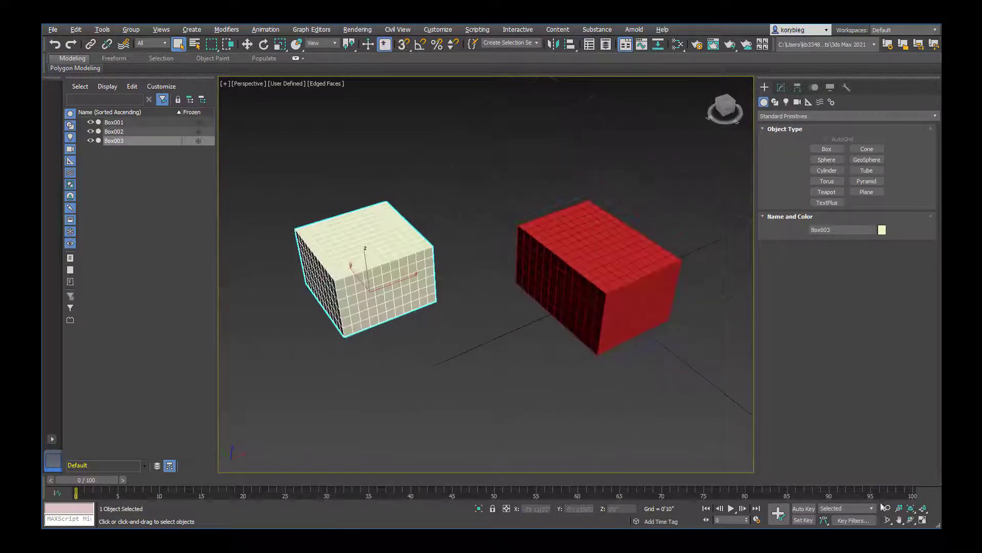
{"action": "left_click", "coordinate": [911, 521]}
{"action": "left_click_drag", "start_coordinate": [490, 273], "coordinate": [660, 374]}
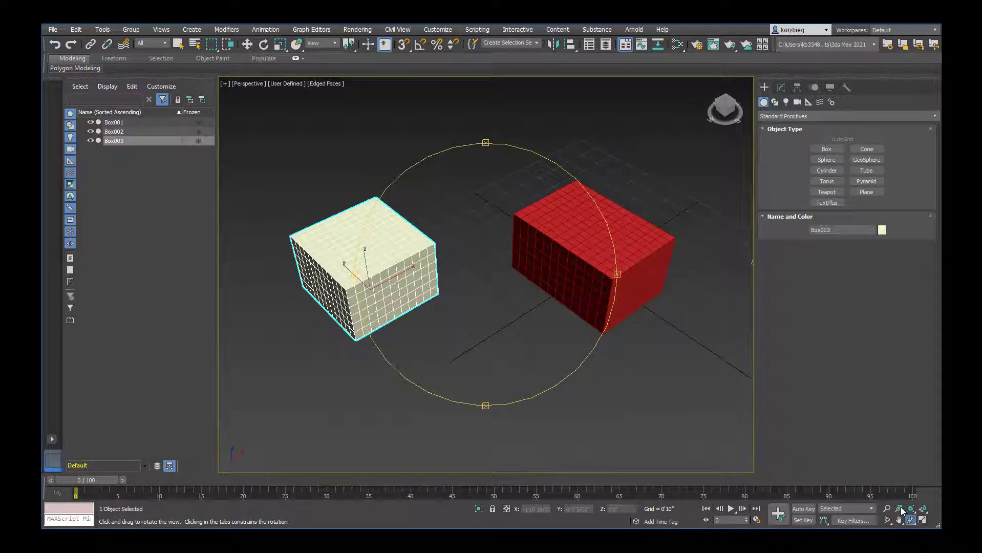